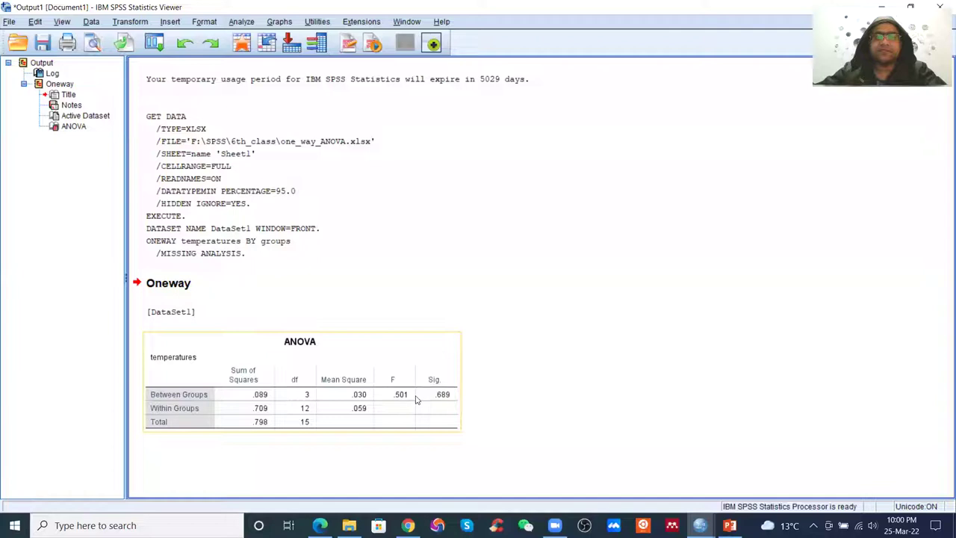
Leave the lecture slides and open the one_way_ANOVA workbook from the 6th_class folder
click(471, 384)
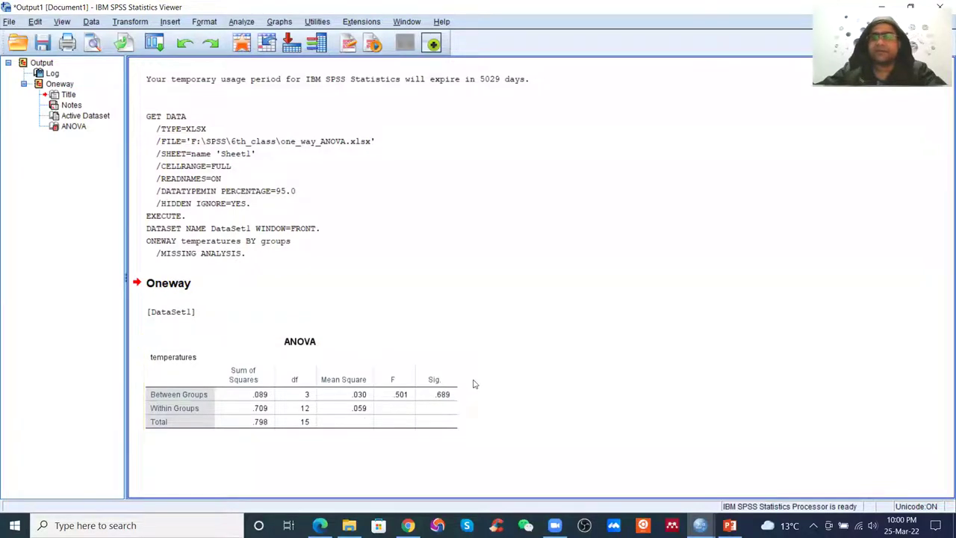
click(493, 307)
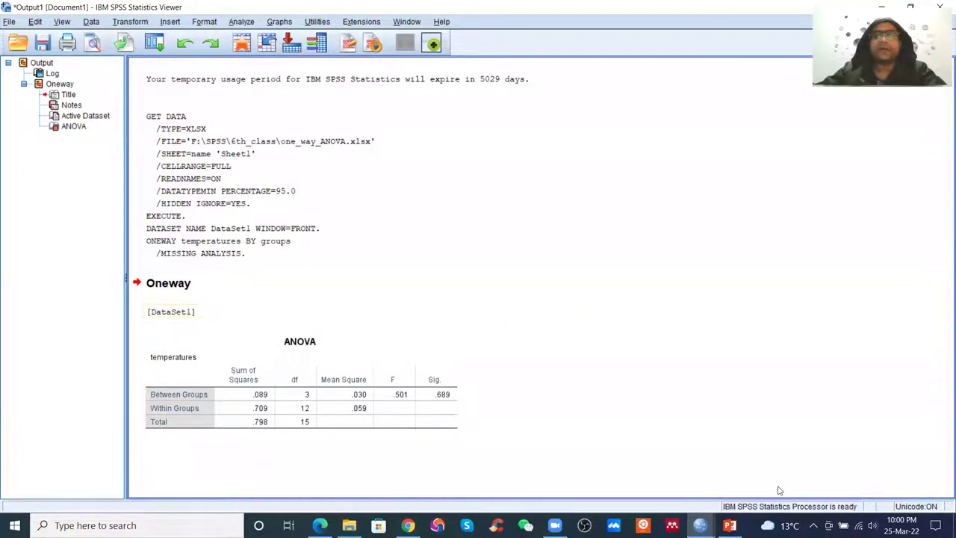
click(744, 471)
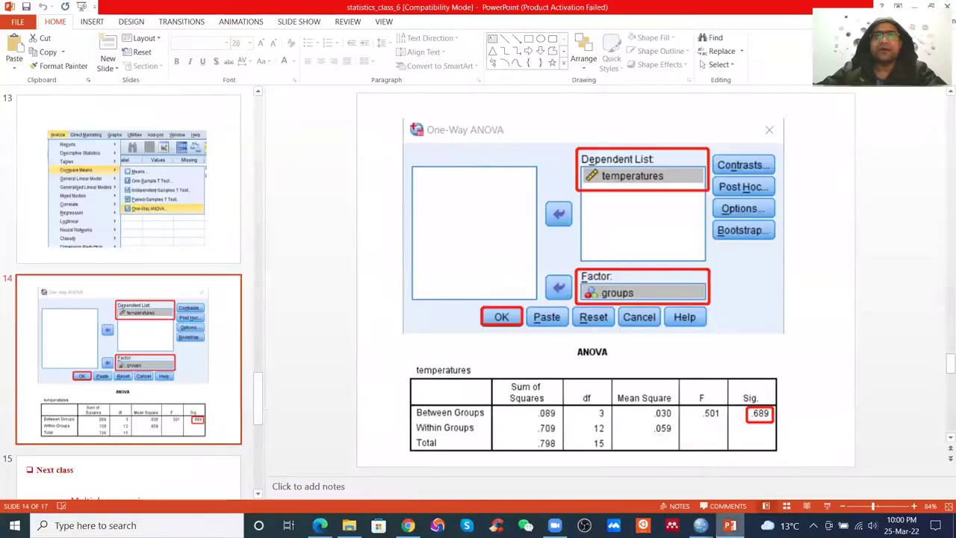
scroll(135, 355, down, 4)
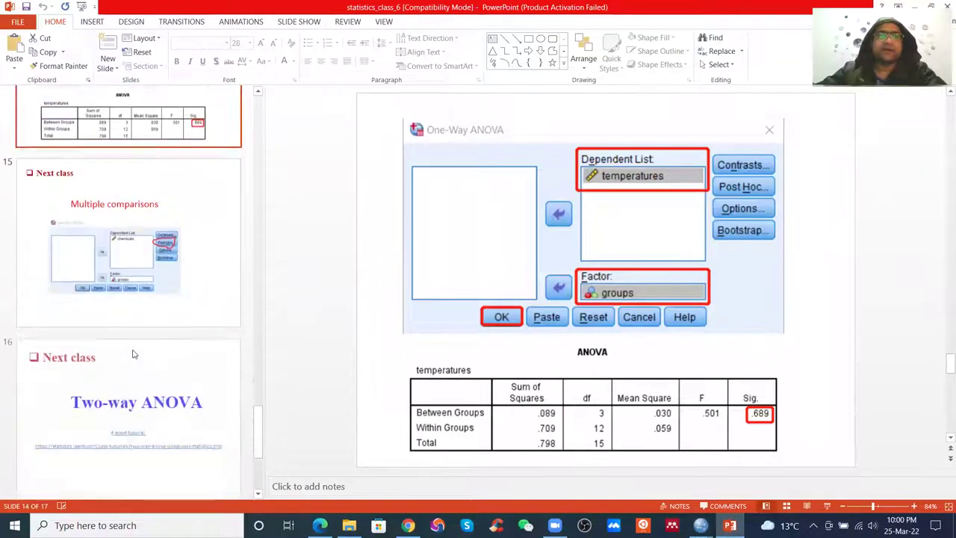
key(alt+Tab)
double_click(282, 110)
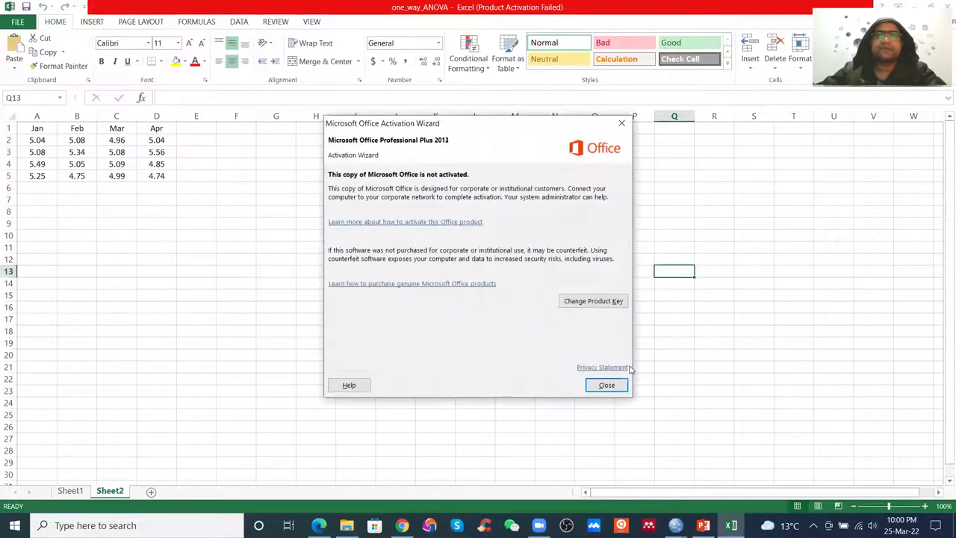
Dismiss the Office activation notice and look over the groups data on Sheet1
click(606, 386)
click(70, 491)
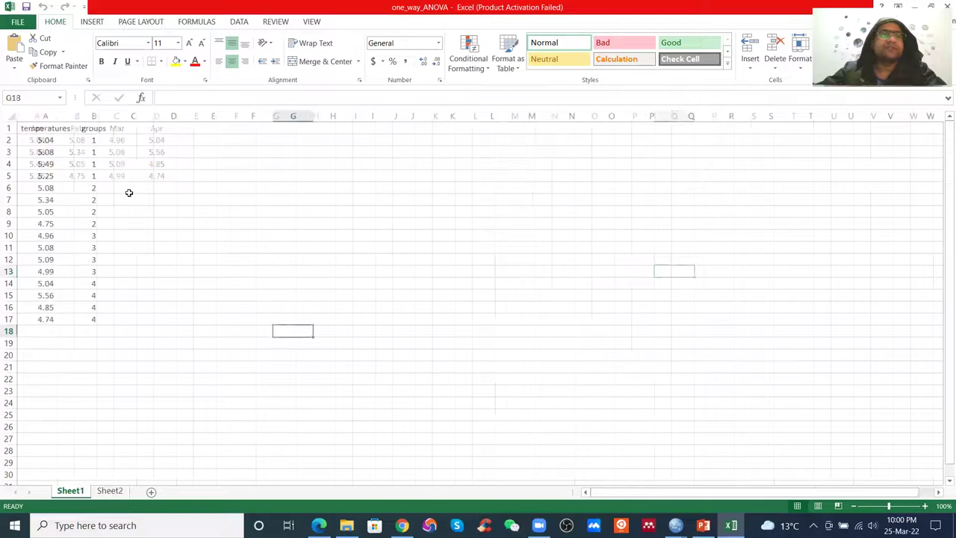
drag(91, 128, 76, 318)
click(133, 276)
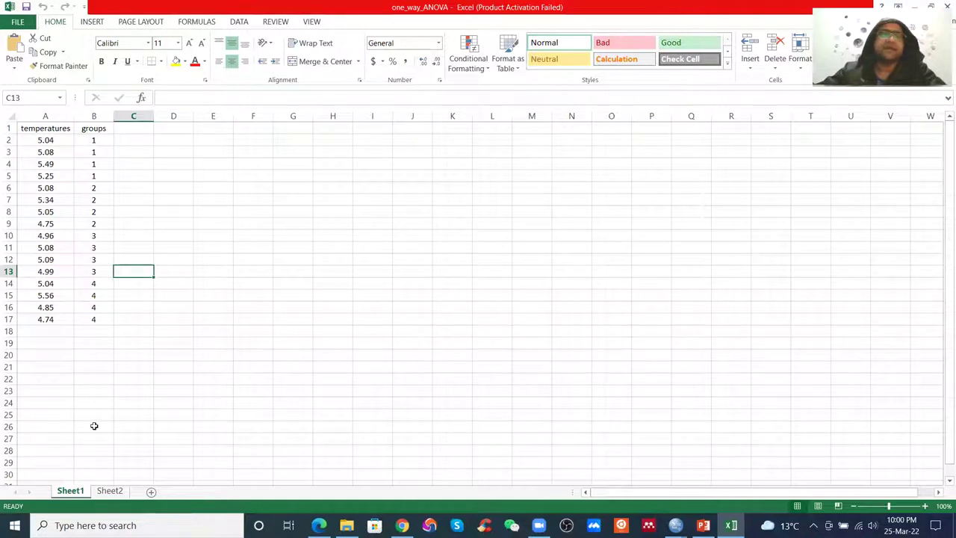
On Sheet2, highlight the Jan–Apr columns A–D and launch Data Analysis from the Data ribbon
click(108, 491)
click(249, 227)
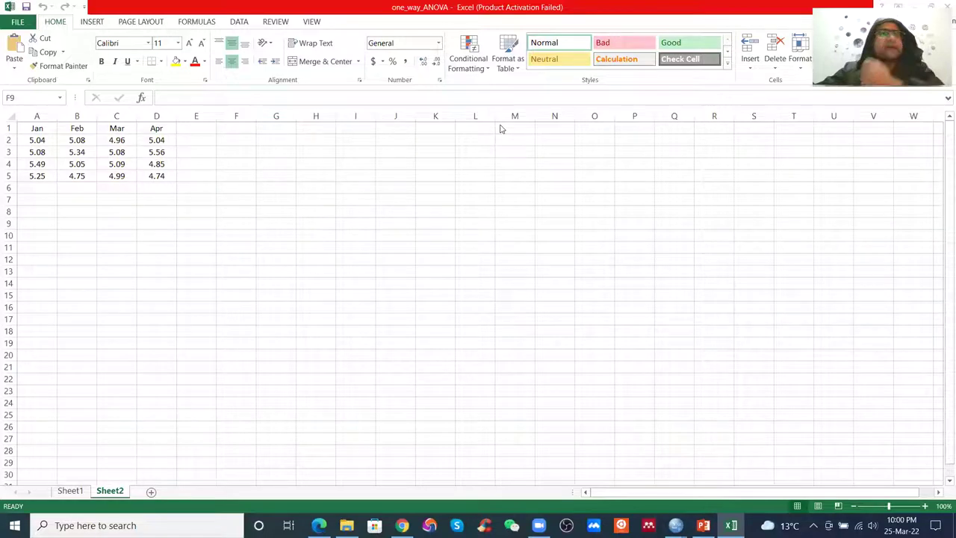
click(38, 116)
click(77, 115)
click(114, 116)
click(156, 117)
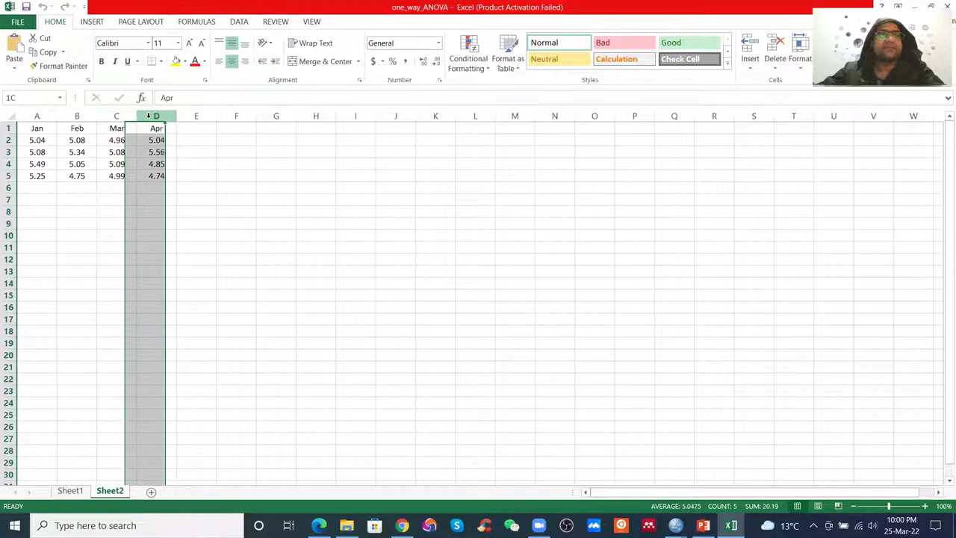
click(244, 181)
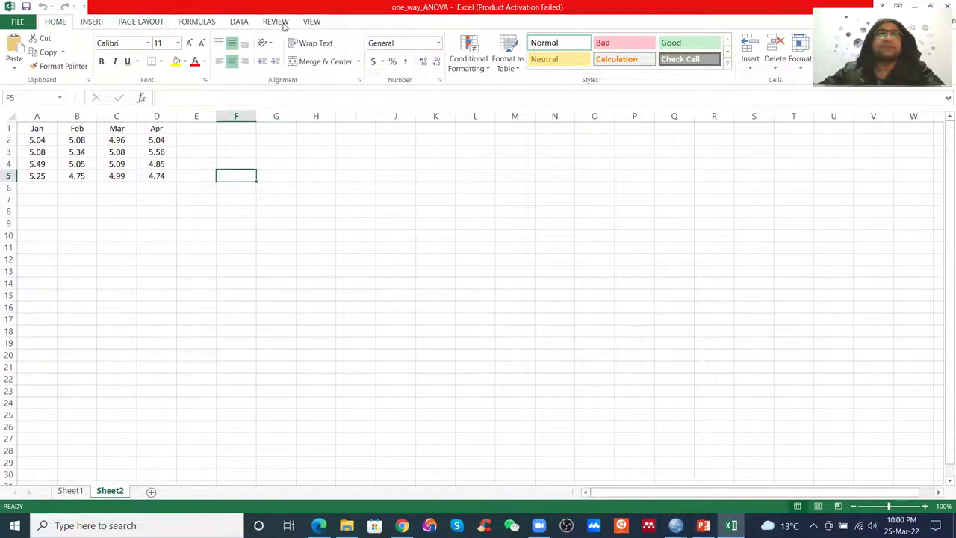
click(232, 24)
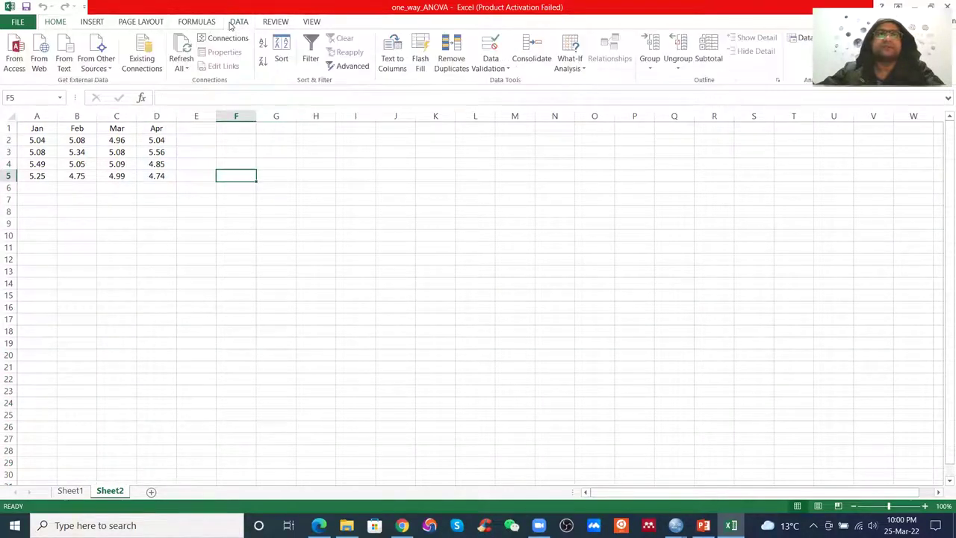
click(801, 39)
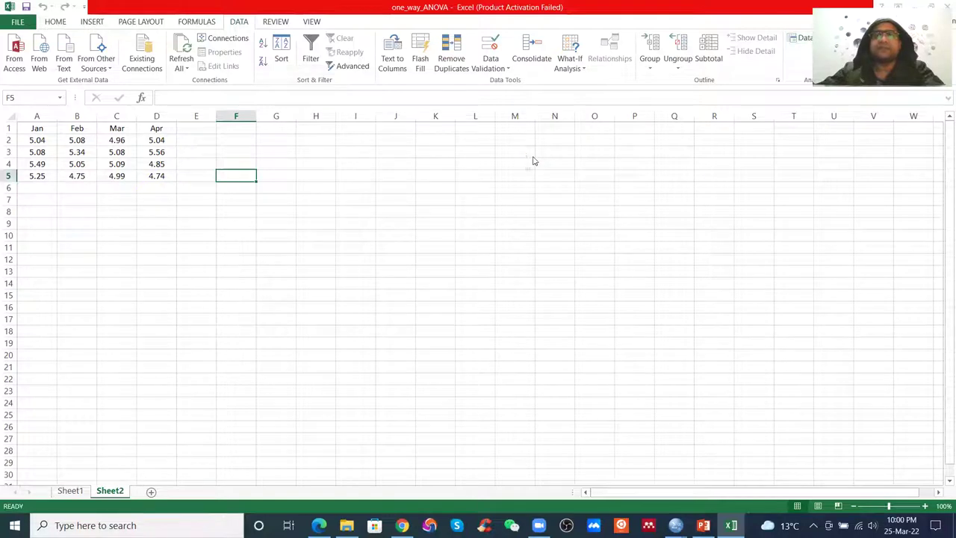
Choose Anova: Single Factor from the Data Analysis list and confirm it
click(515, 180)
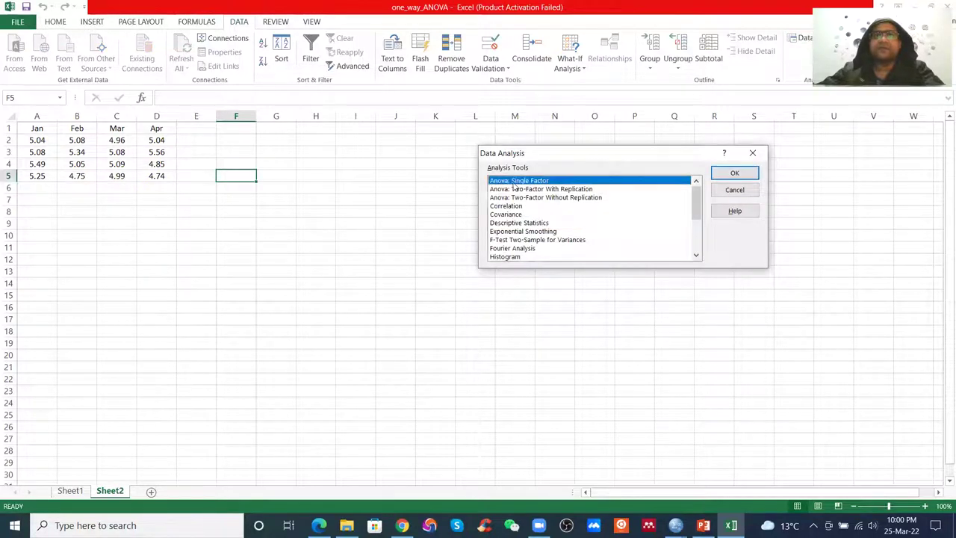
click(526, 190)
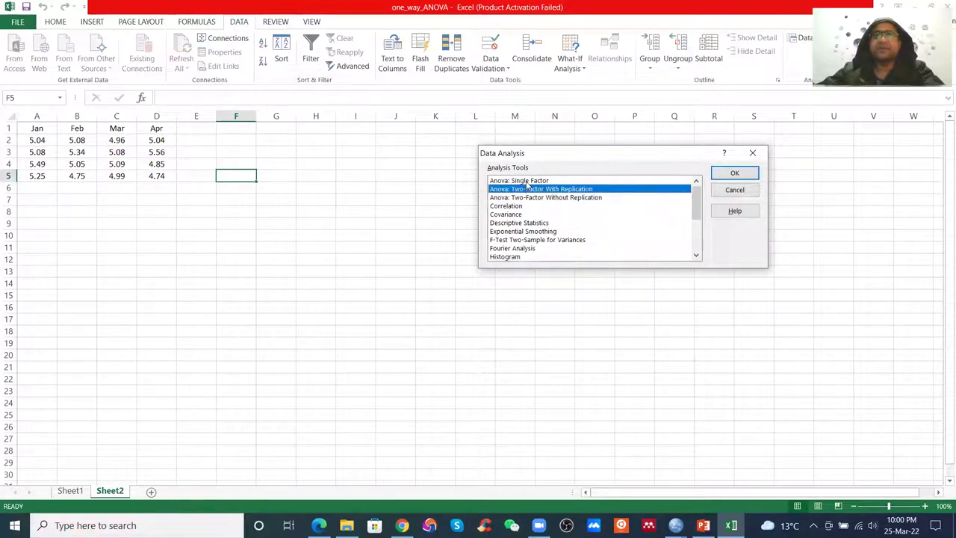
click(528, 180)
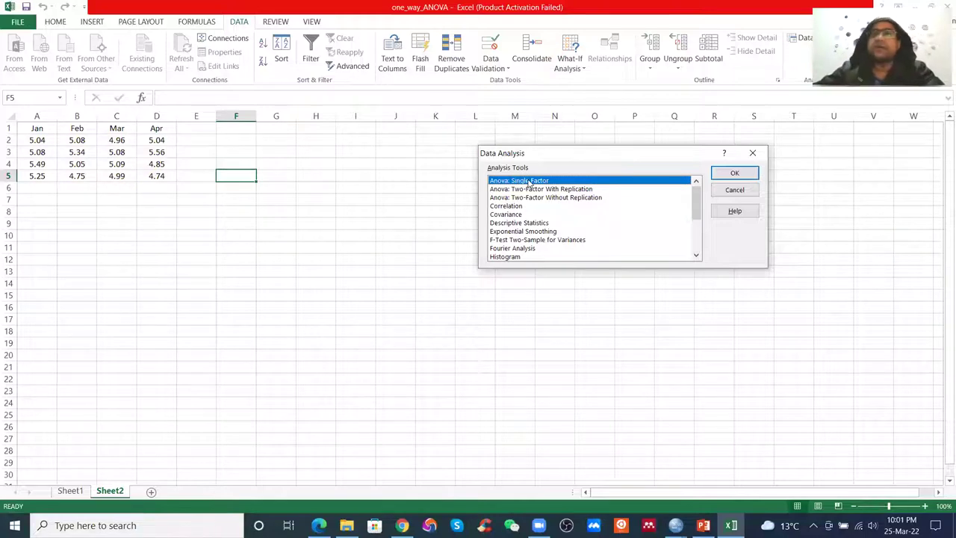
click(734, 172)
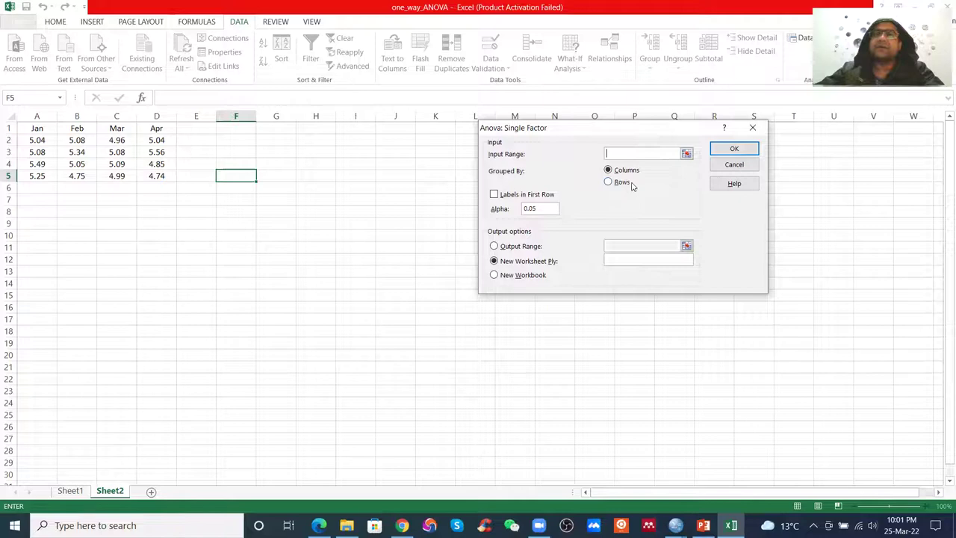
Set the input range to A1:D5 with month labels in the first row
click(687, 153)
drag(37, 127, 156, 177)
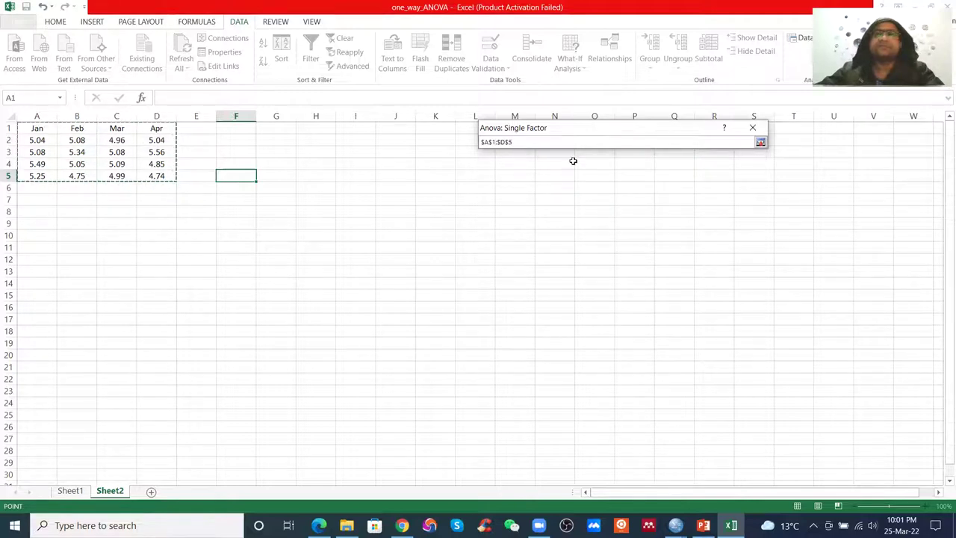
click(760, 142)
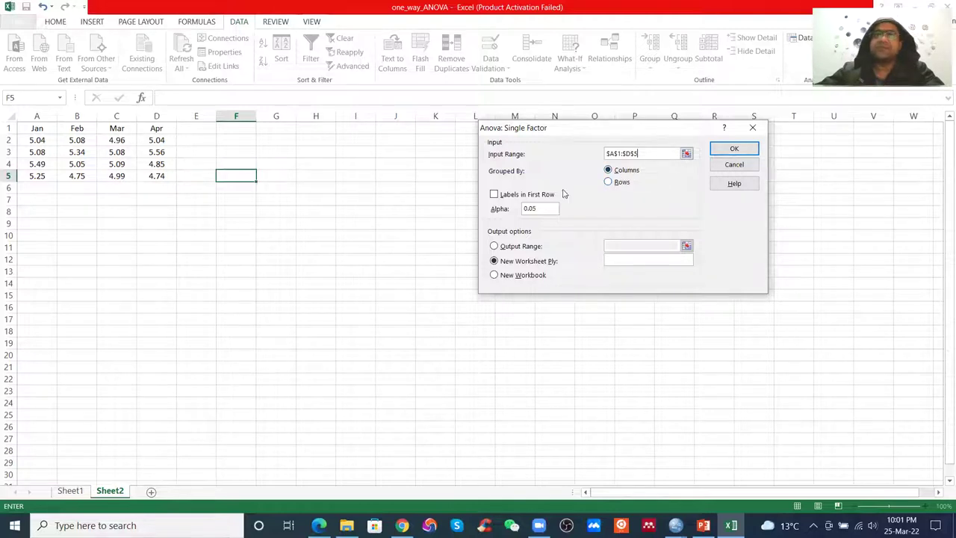
click(493, 194)
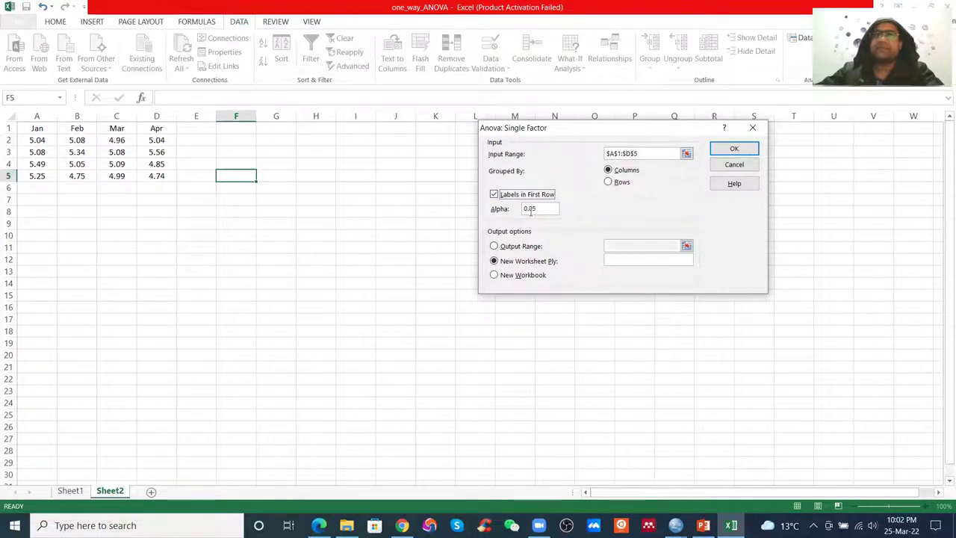
Direct output to range G1:P15 on this sheet and run the ANOVA
click(494, 246)
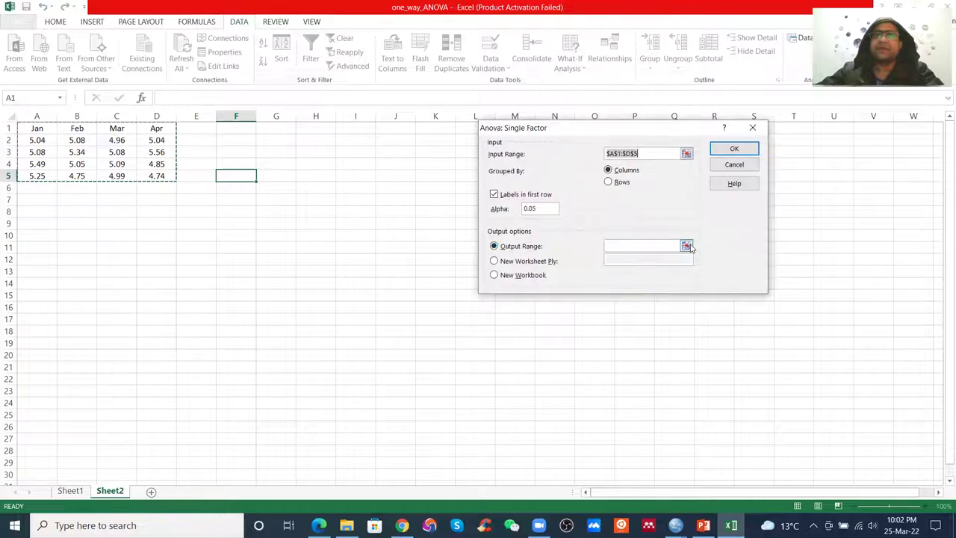
click(686, 247)
drag(277, 126, 651, 298)
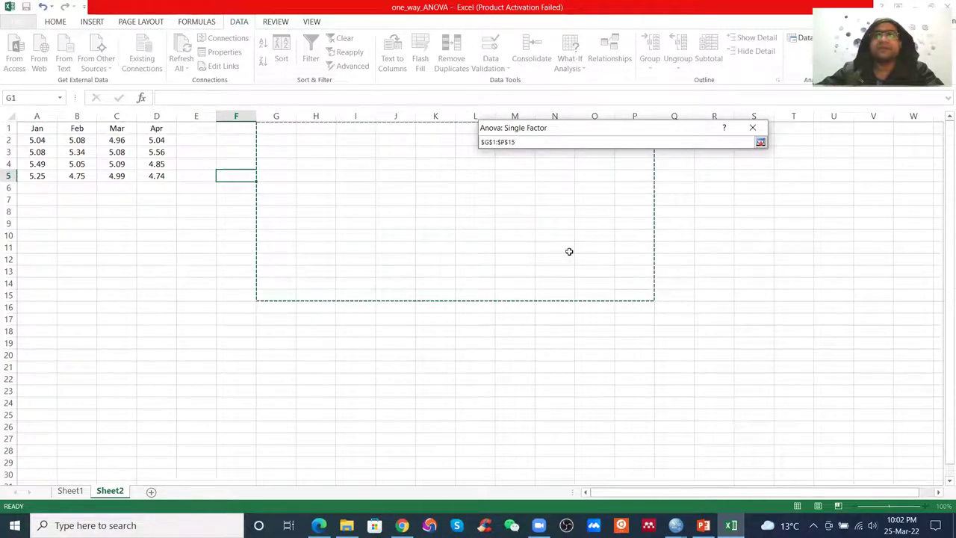
click(760, 143)
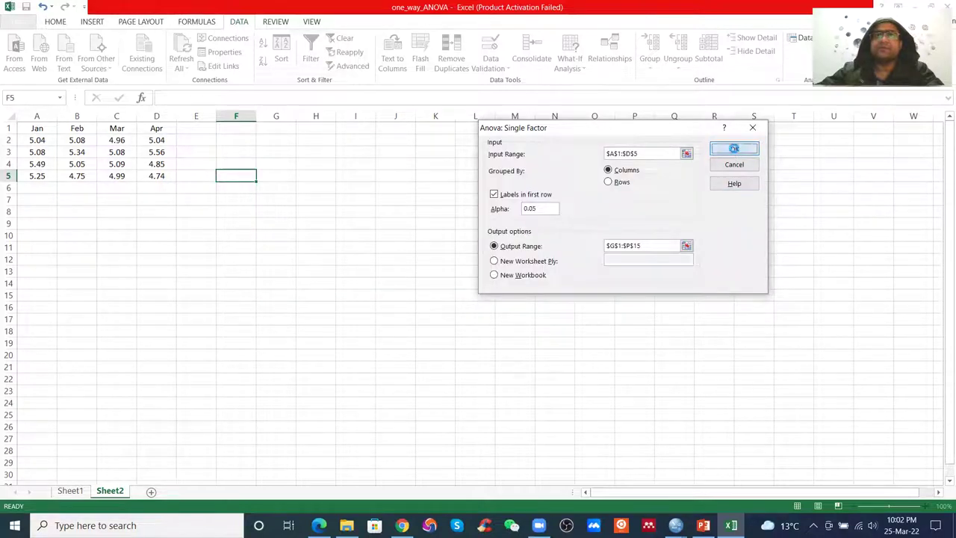
click(734, 148)
Widen column G and inspect the Between Groups row: SS, df, MS, F, P-value, F crit
click(631, 212)
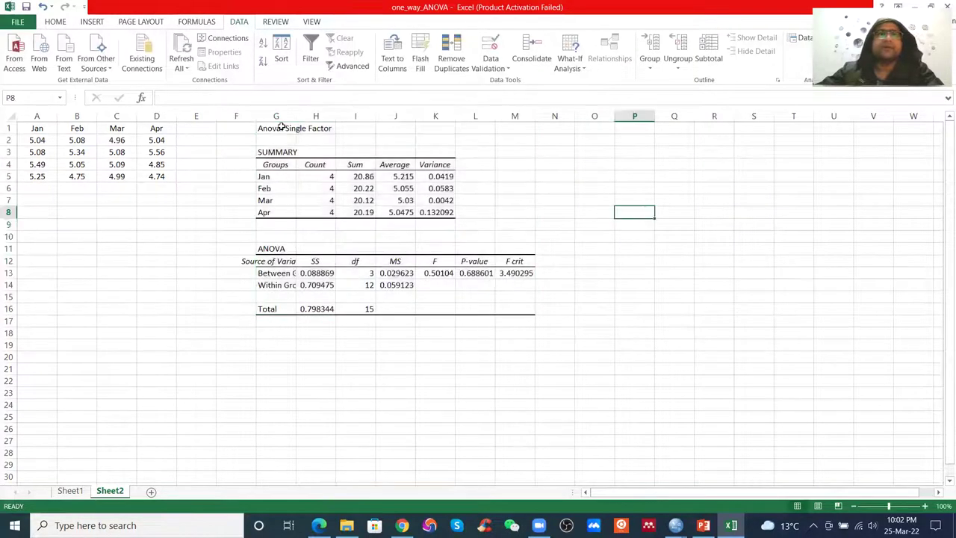
drag(295, 115, 376, 117)
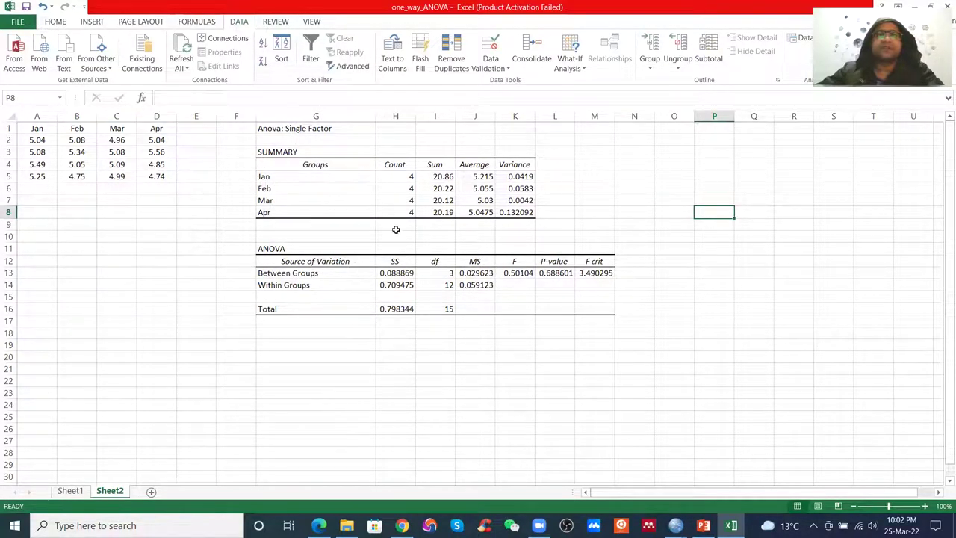
click(286, 274)
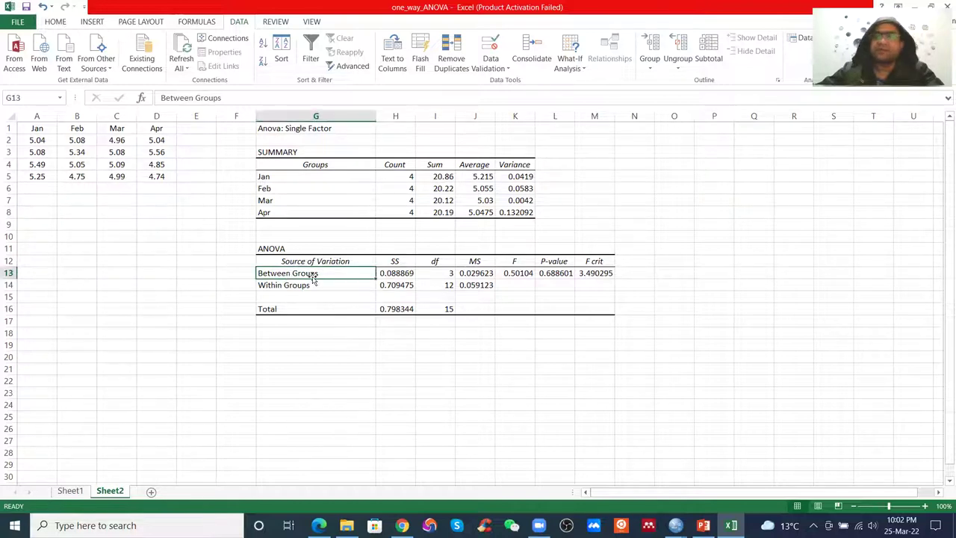
click(404, 274)
click(435, 272)
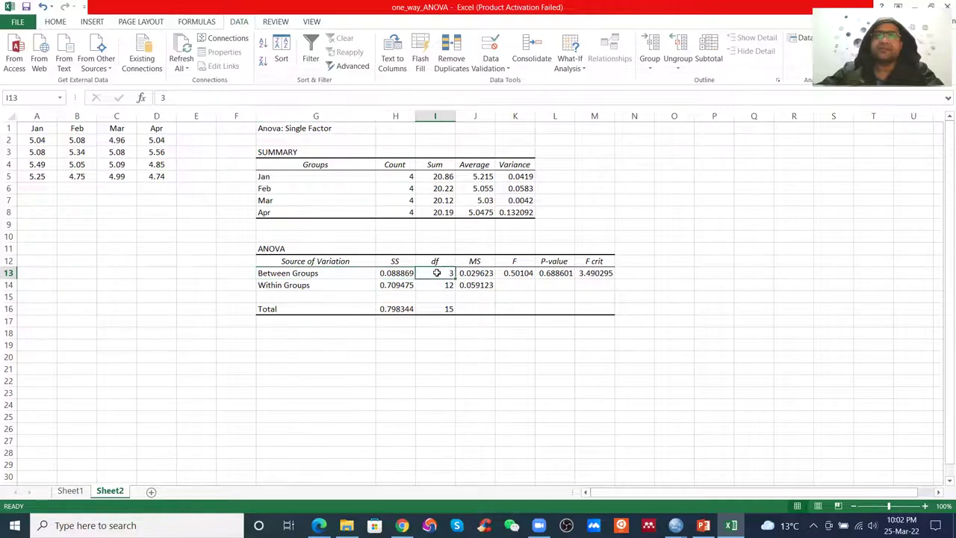
click(483, 273)
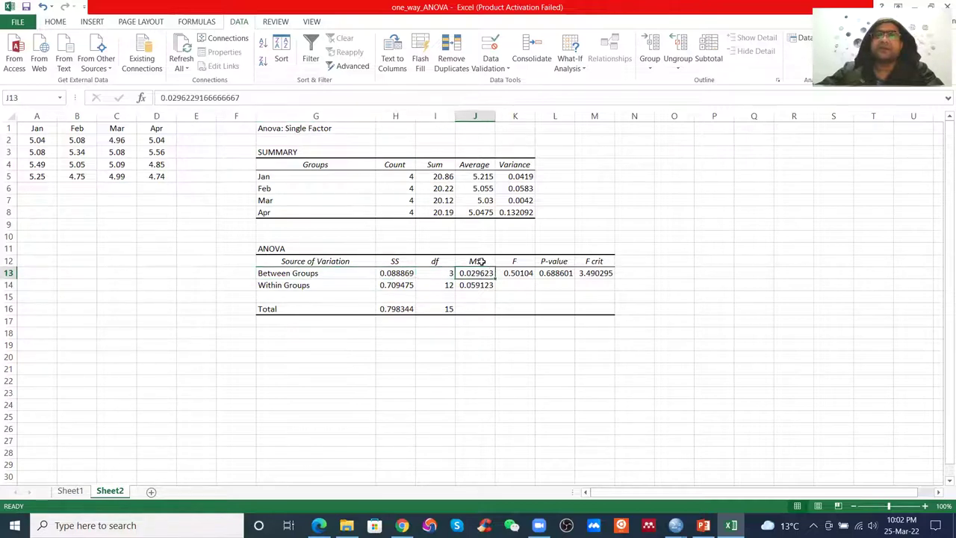
click(508, 274)
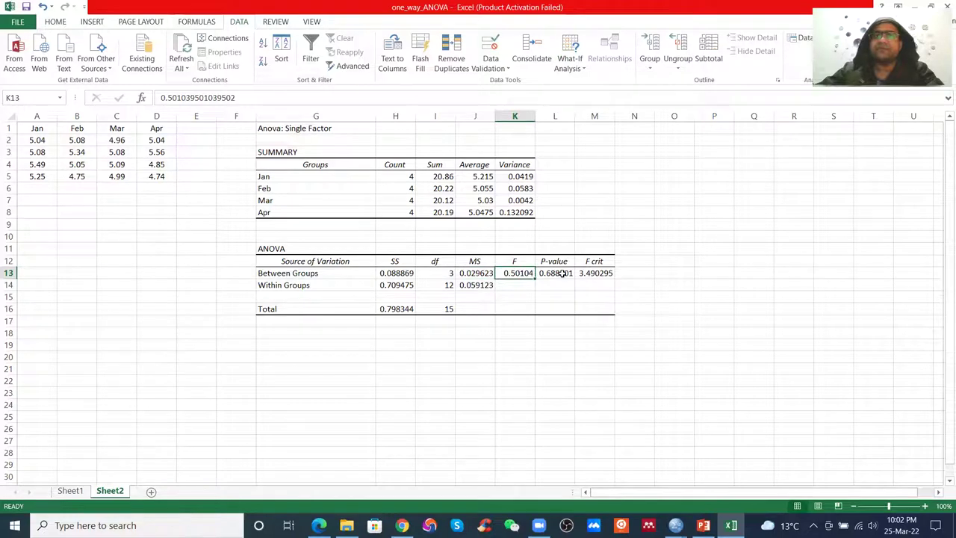
click(562, 273)
click(590, 273)
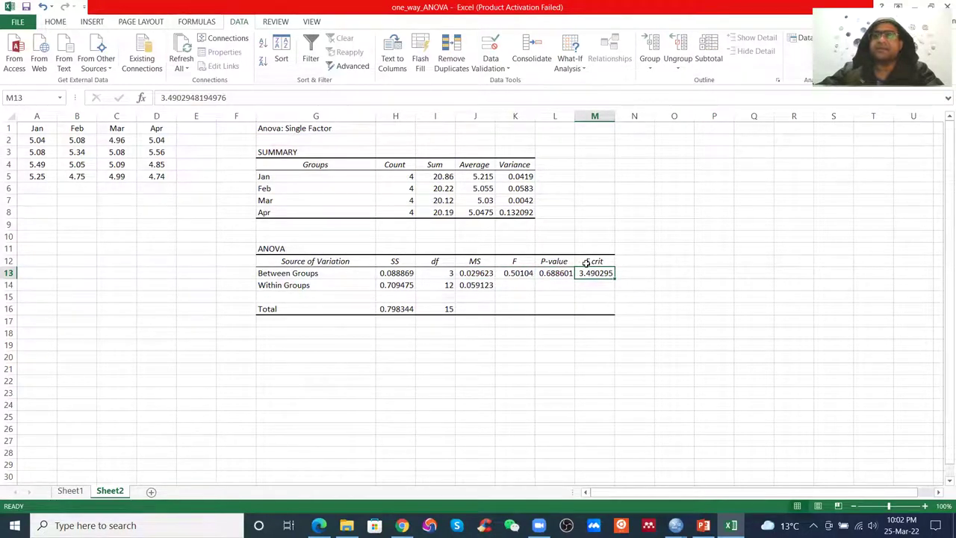
Compare F 0.50104 with F crit 3.490295, then MS values and P-value 0.688601
click(587, 263)
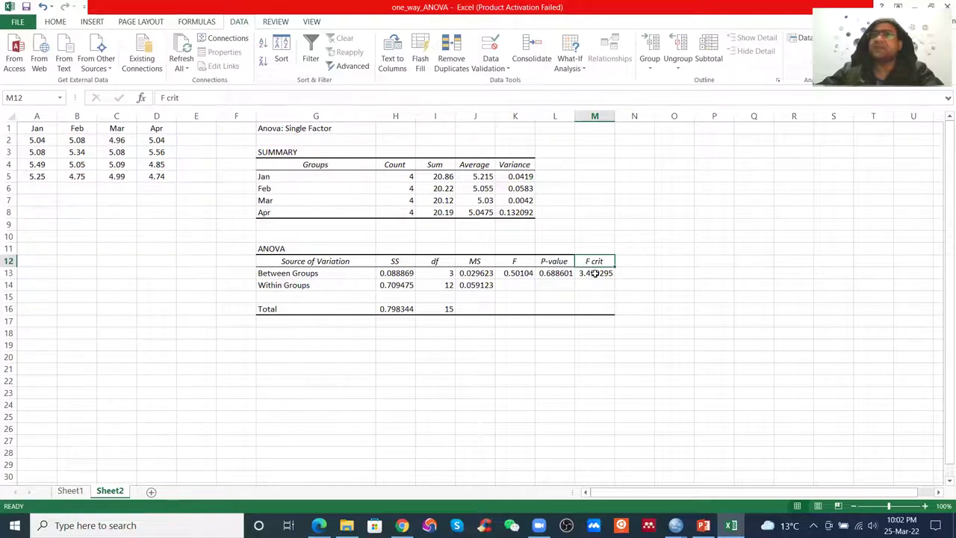
click(594, 273)
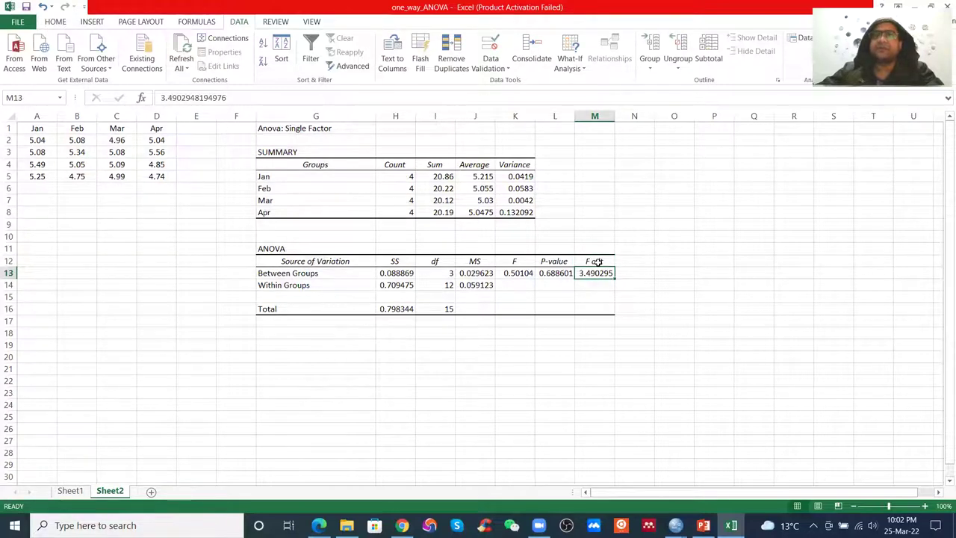
click(506, 276)
click(601, 273)
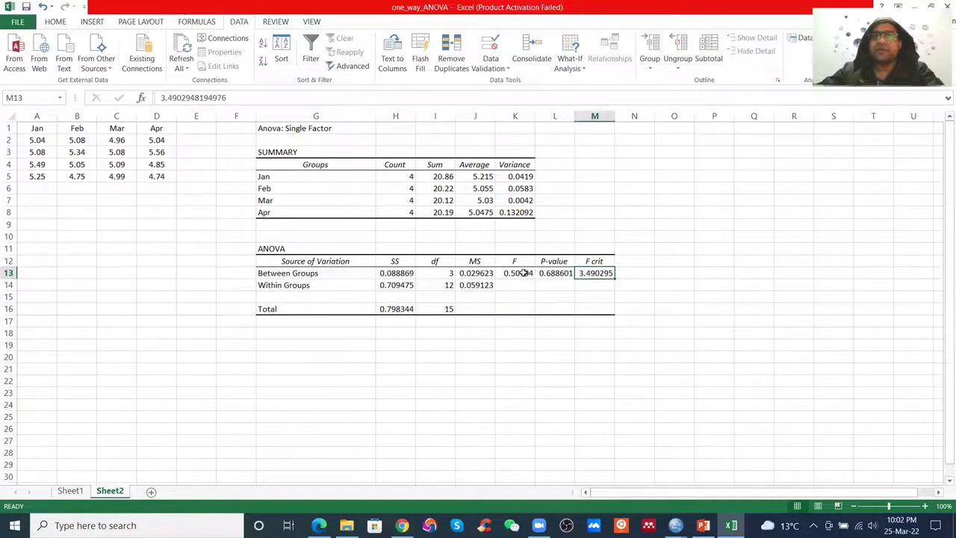
click(525, 272)
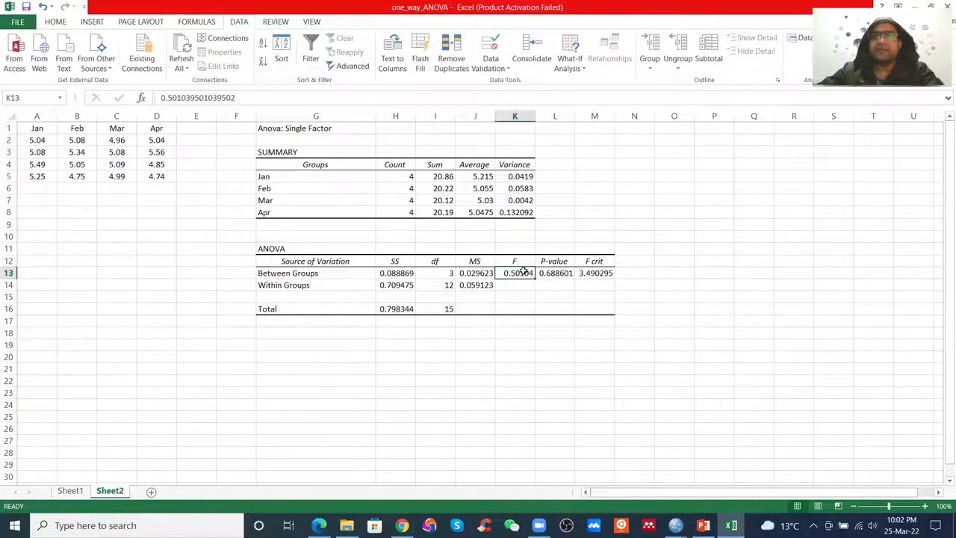
click(591, 274)
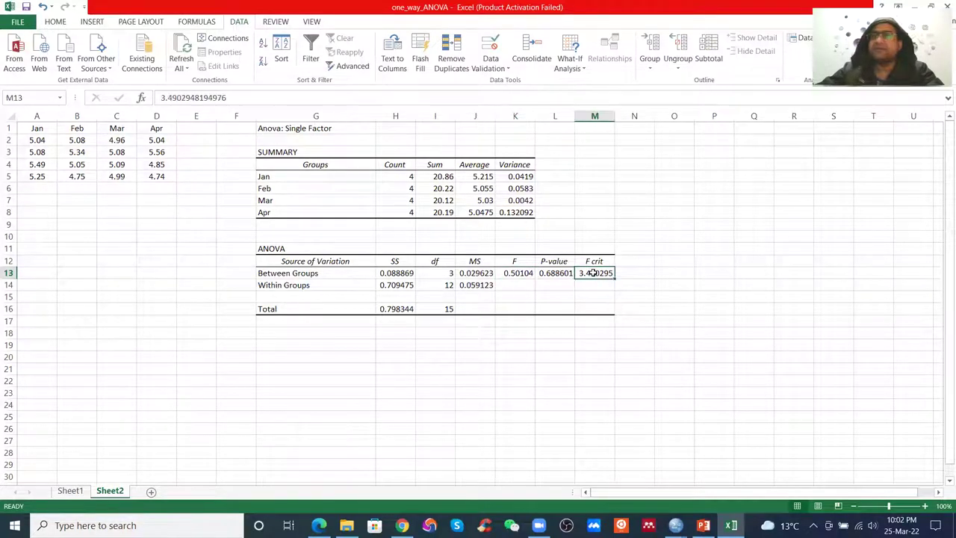
click(475, 276)
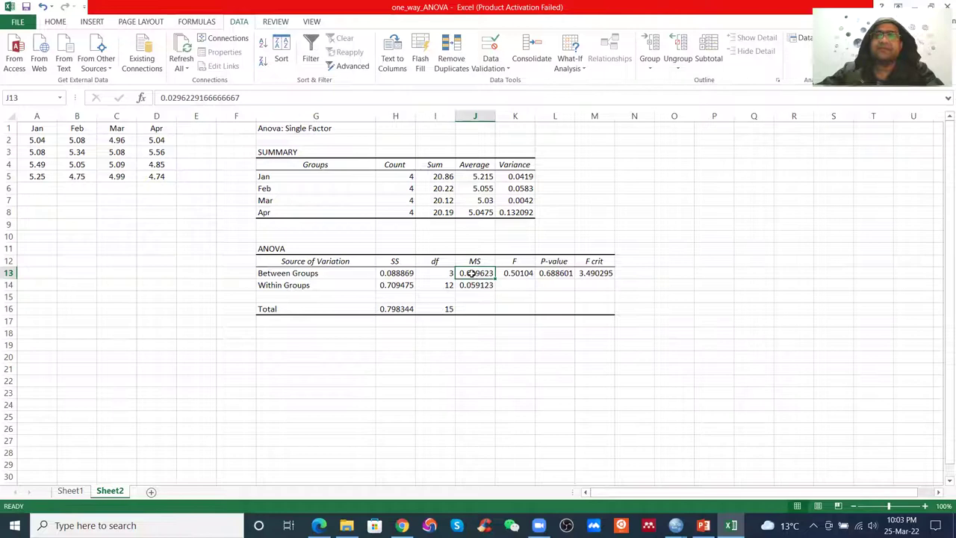
click(473, 285)
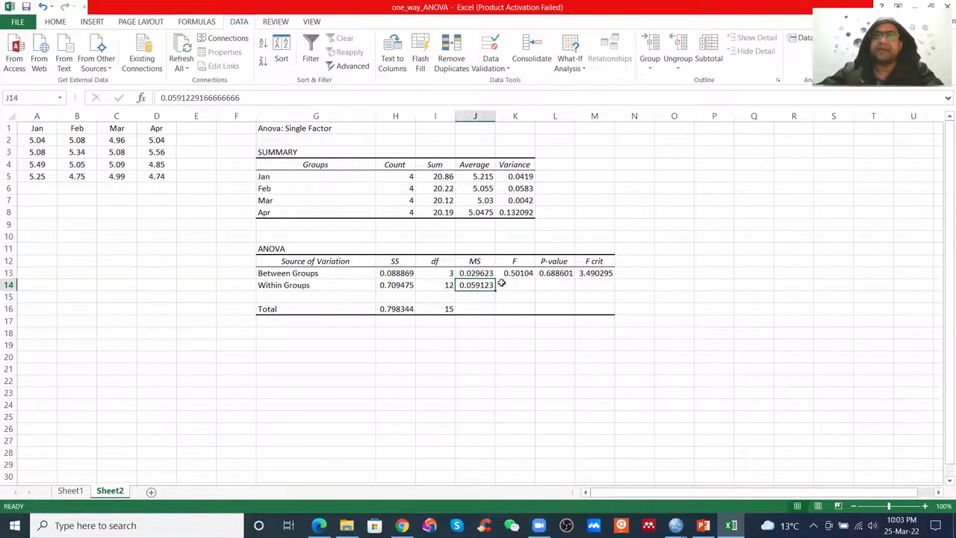
click(551, 275)
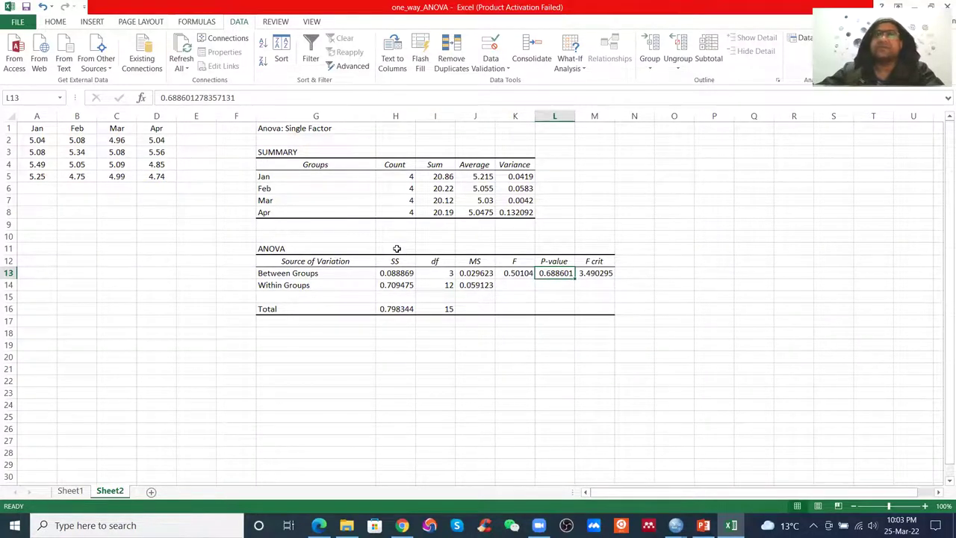
Return to PowerPoint and advance past Multiple comparisons to slide 16, Two-way ANOVA
click(703, 525)
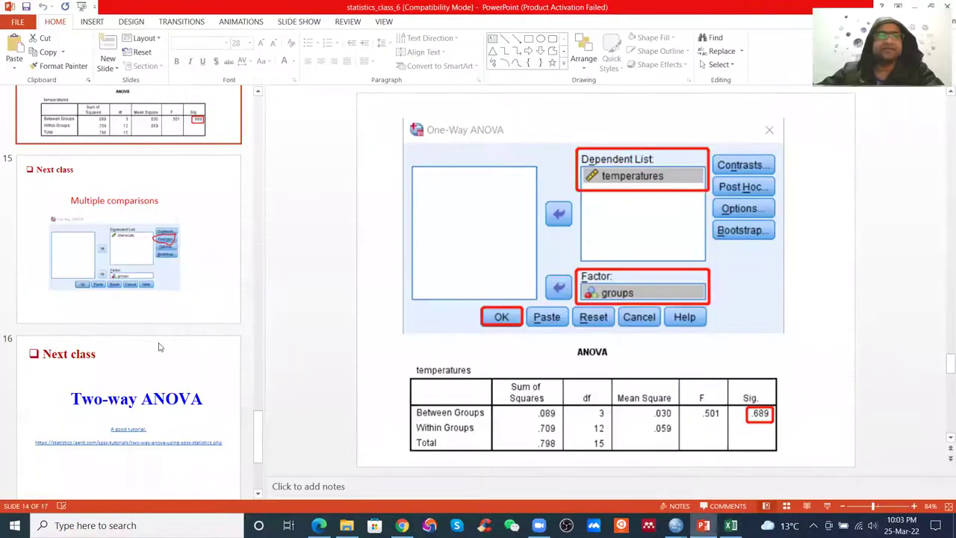
click(173, 321)
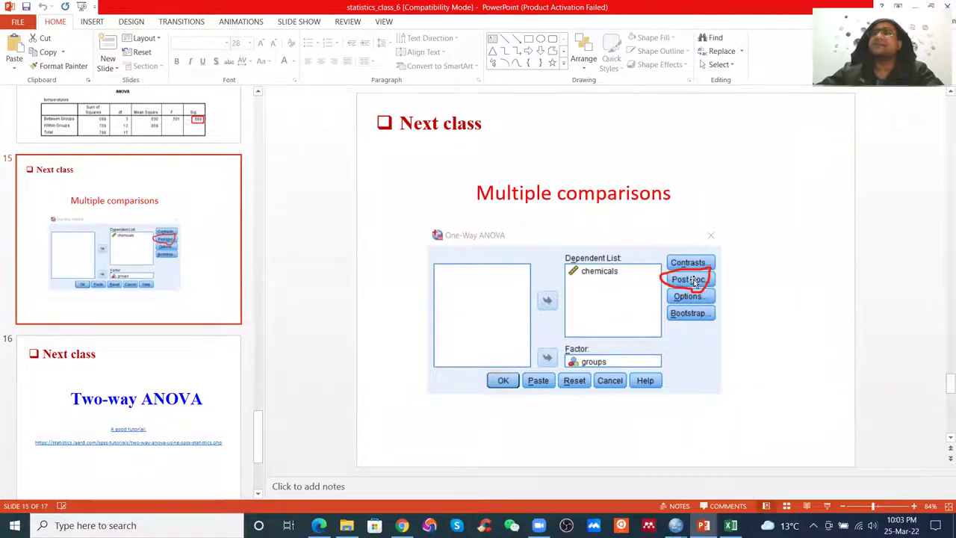
click(131, 389)
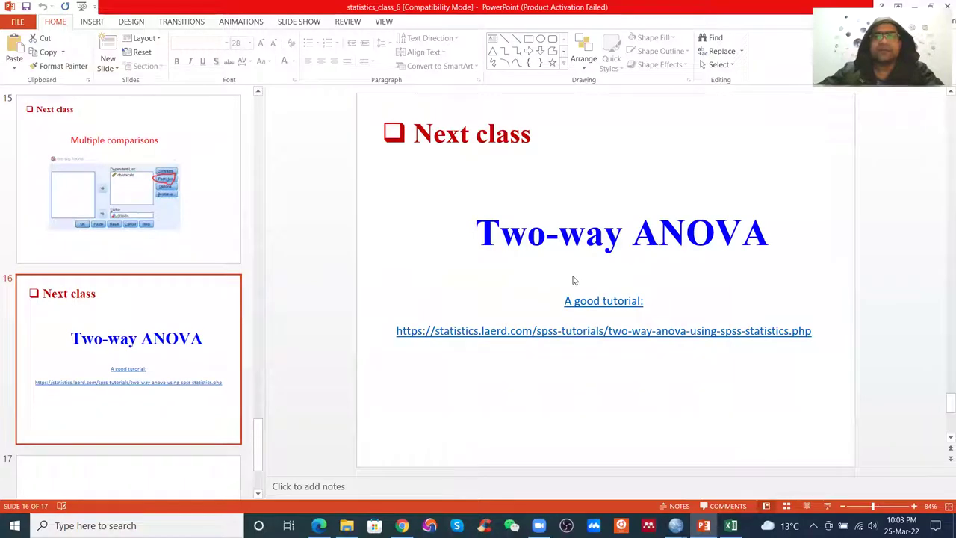